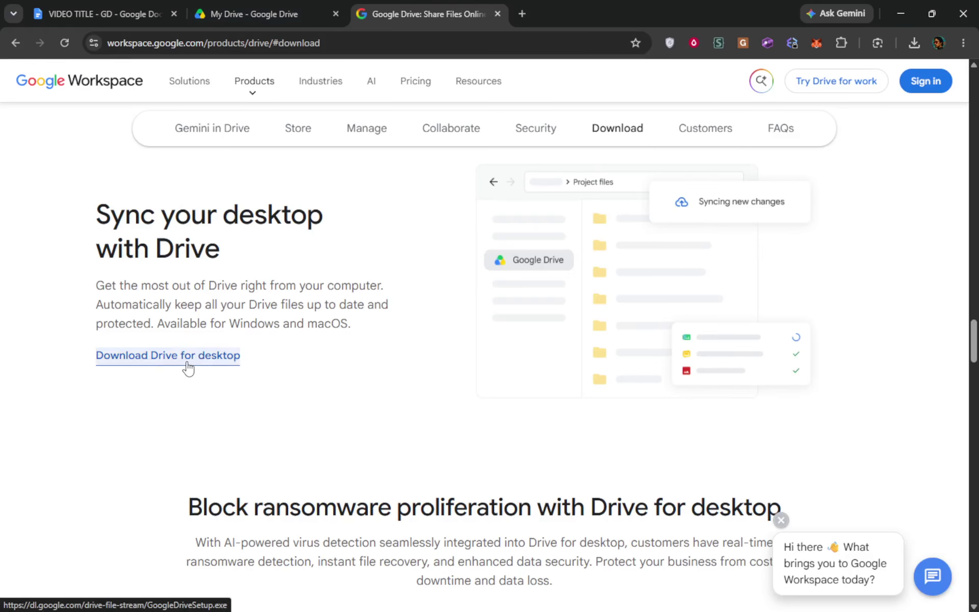
- Check the browser's recent download history and close it again
{"action": "left_click", "coordinate": [913, 42]}
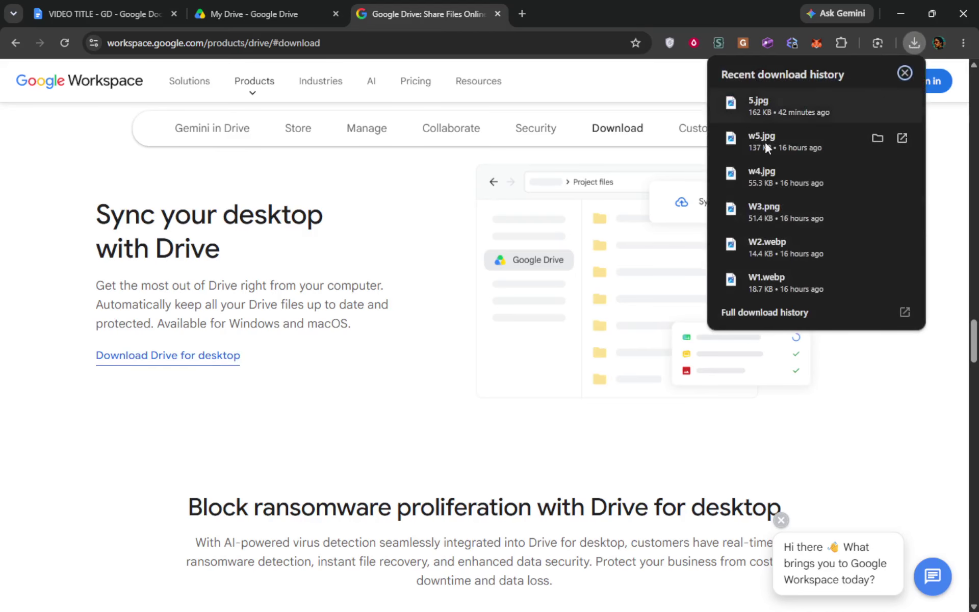
{"action": "left_click", "coordinate": [62, 416]}
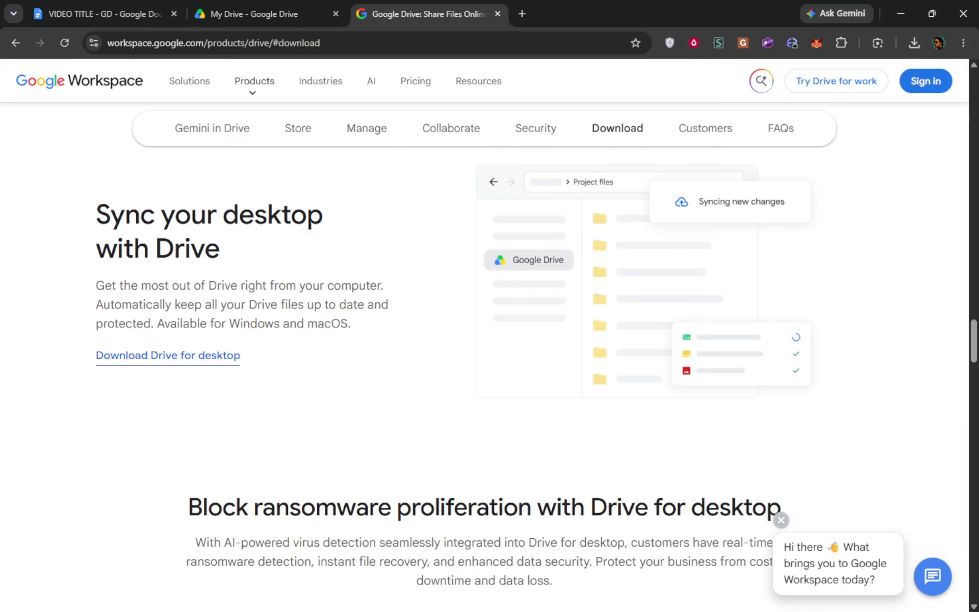
- Switch to Google Drive for desktop and view which account is signed in
{"action": "key", "text": "alt+Tab"}
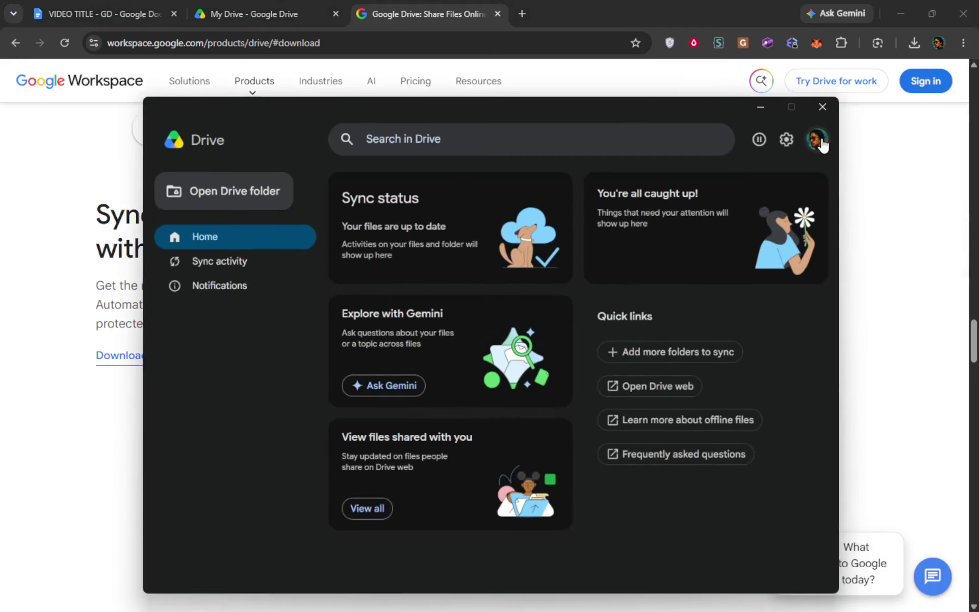
{"action": "left_click", "coordinate": [819, 142]}
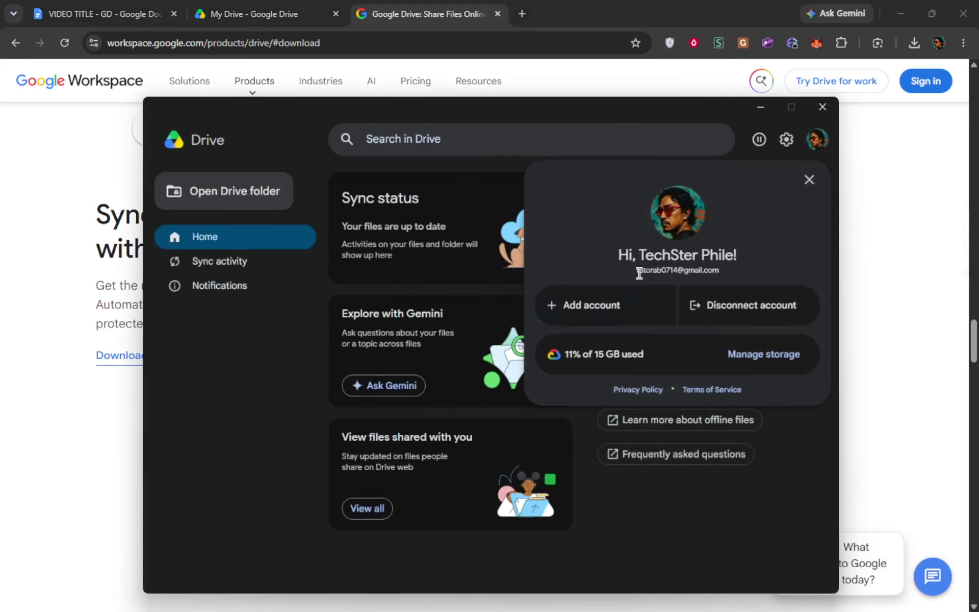
{"action": "left_click", "coordinate": [256, 370]}
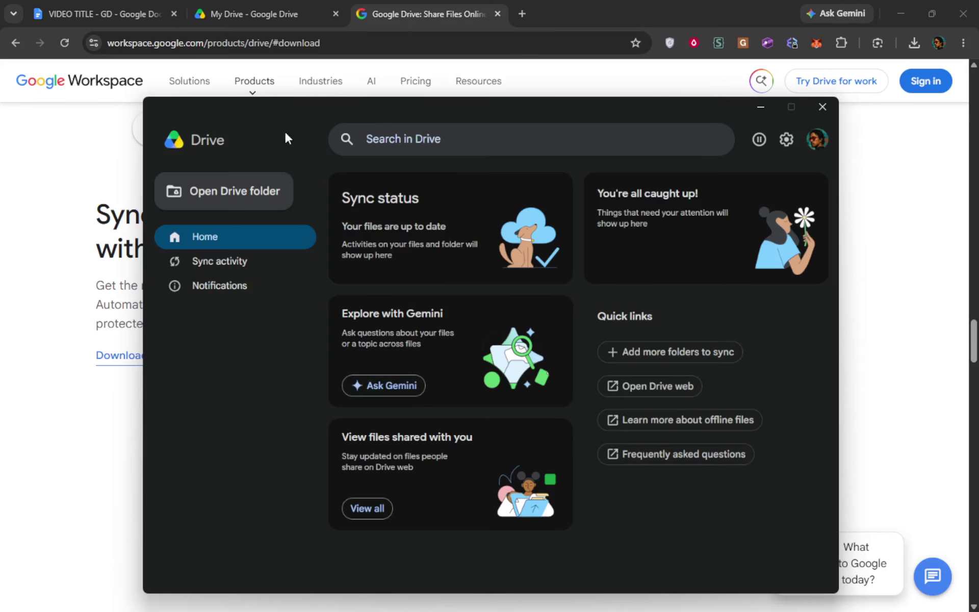
- Open the Google Drive Preferences window
{"action": "left_click", "coordinate": [787, 140]}
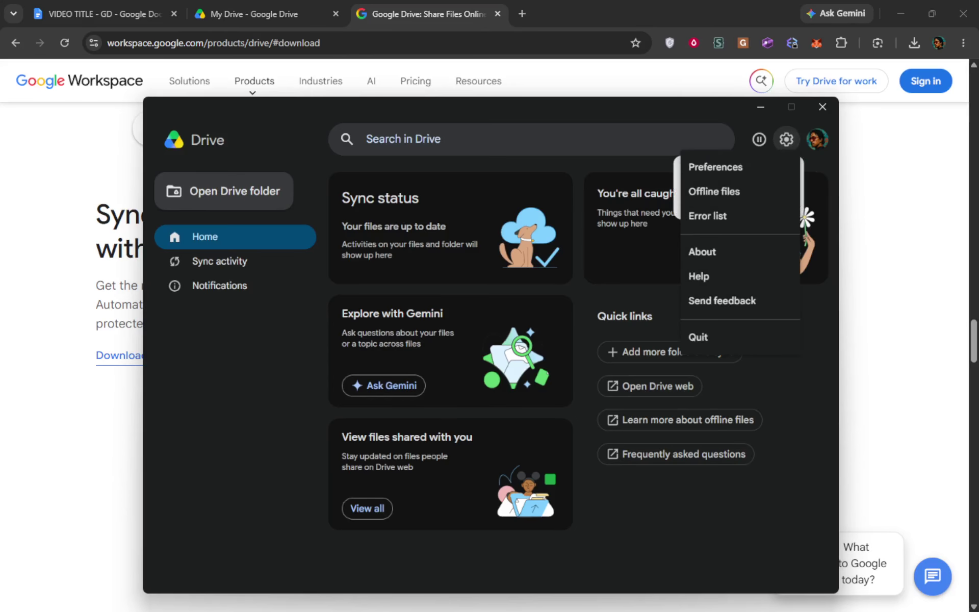
{"action": "left_click", "coordinate": [715, 167]}
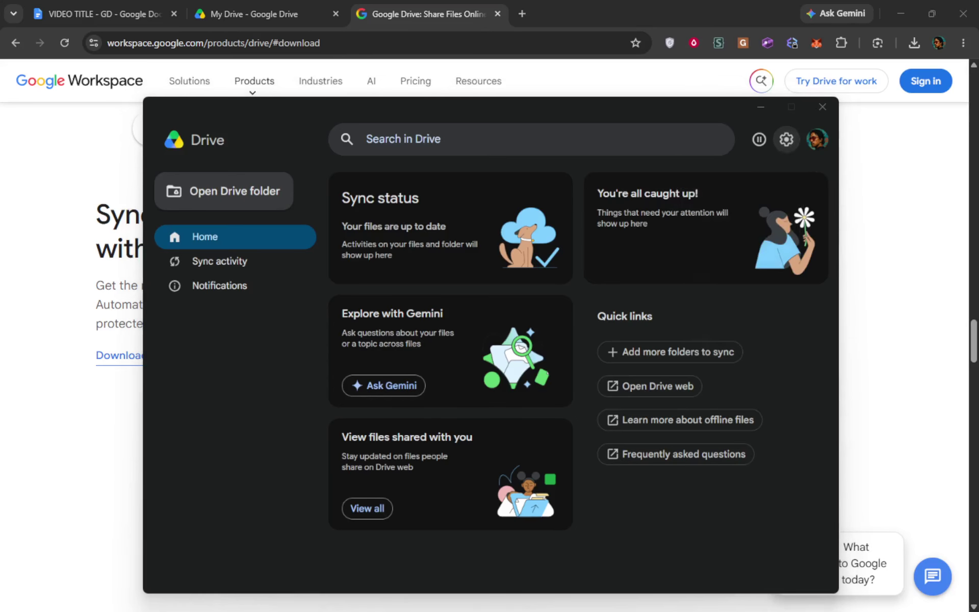
{"action": "left_click", "coordinate": [786, 140]}
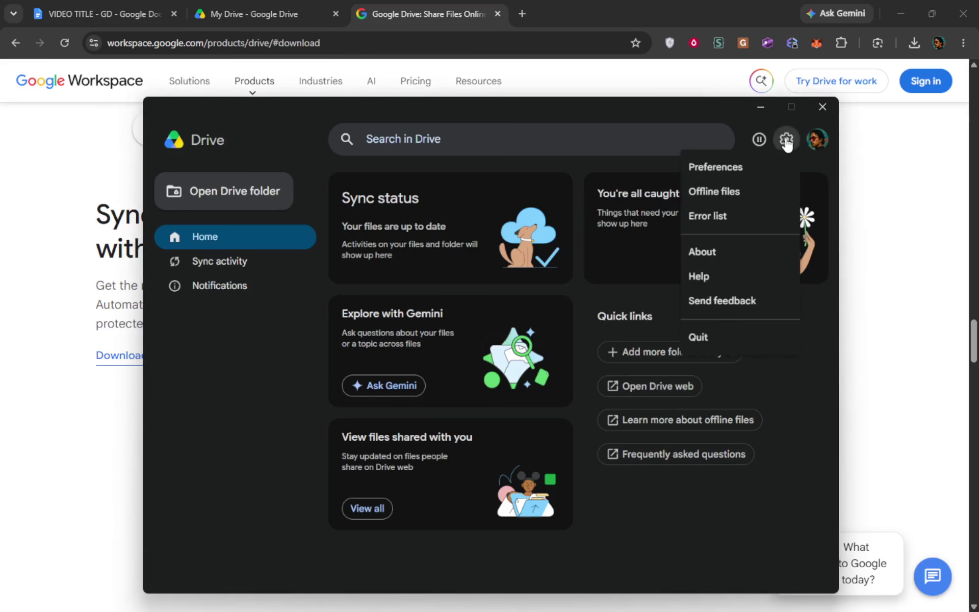
{"action": "left_click", "coordinate": [714, 174]}
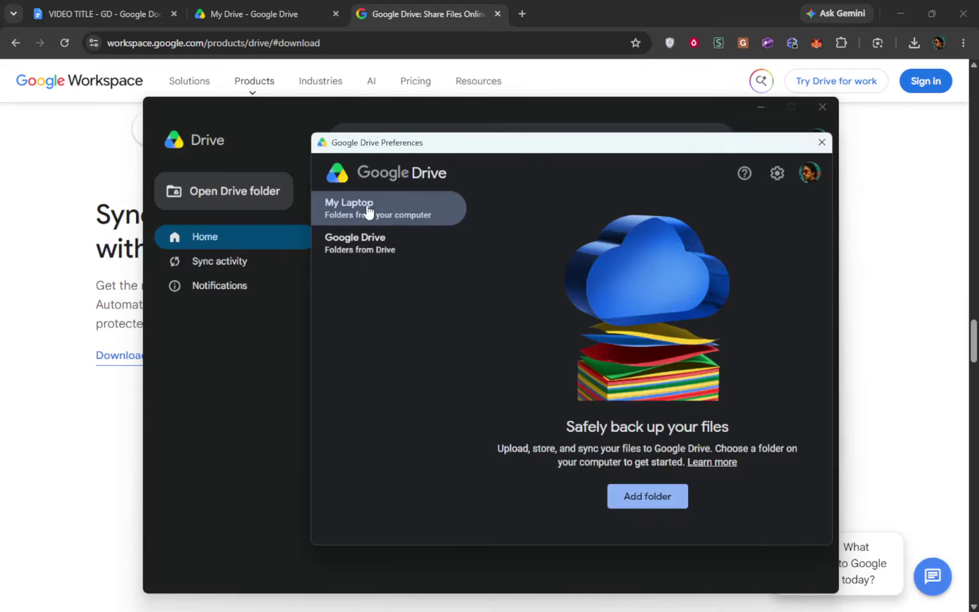
- Choose the EDJECT folder inside Pictures as the computer folder to back up
{"action": "left_click", "coordinate": [633, 497]}
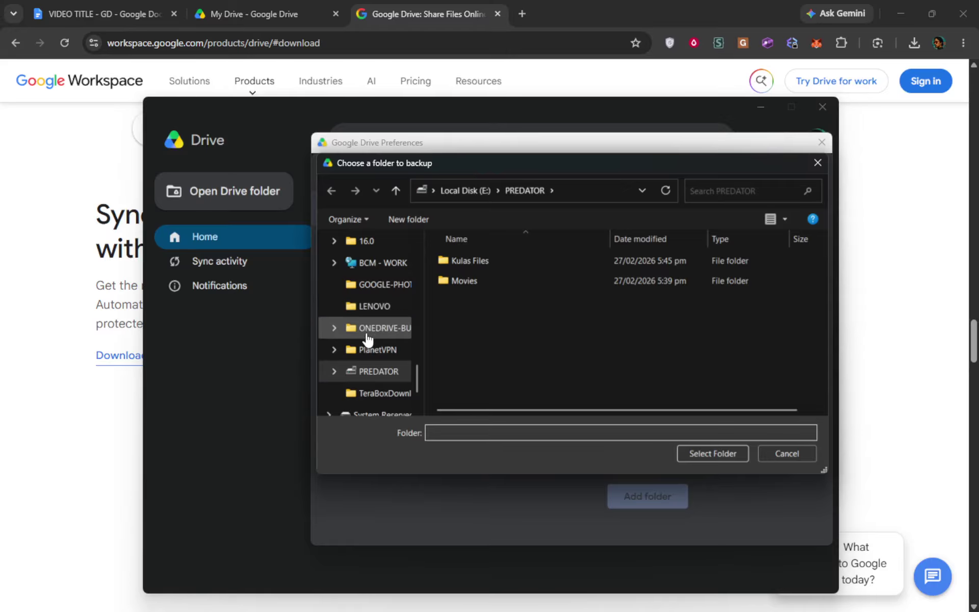
{"action": "scroll", "coordinate": [367, 334], "scroll_direction": "down", "scroll_amount": 1}
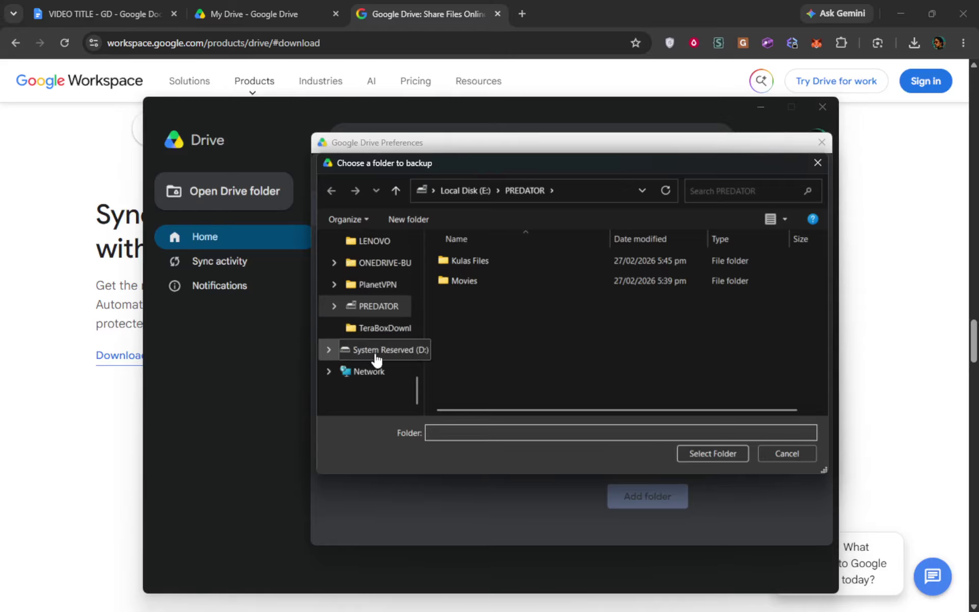
{"action": "scroll", "coordinate": [375, 351], "scroll_direction": "up", "scroll_amount": 4}
{"action": "scroll", "coordinate": [377, 337], "scroll_direction": "up", "scroll_amount": 4}
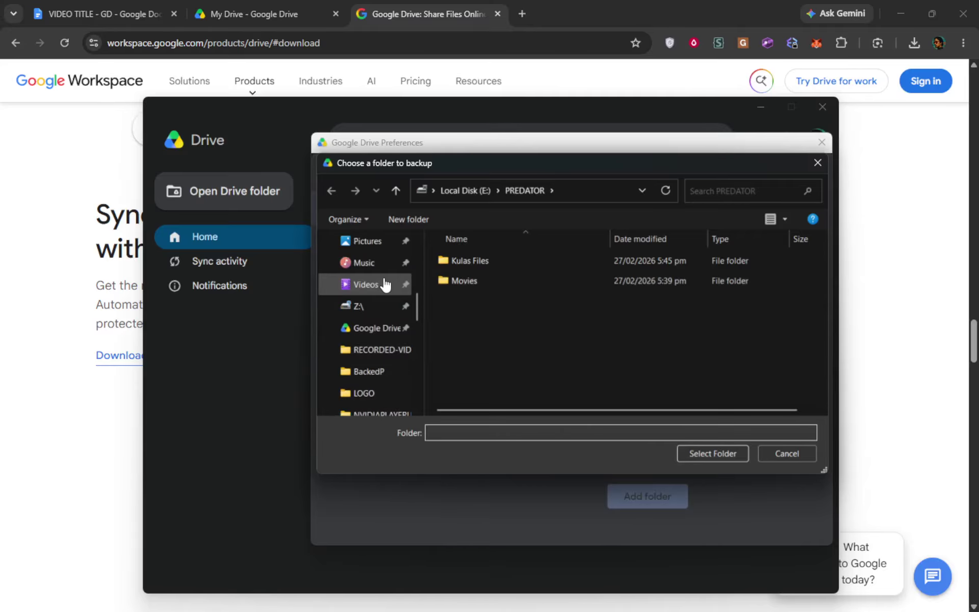
{"action": "left_click", "coordinate": [378, 244]}
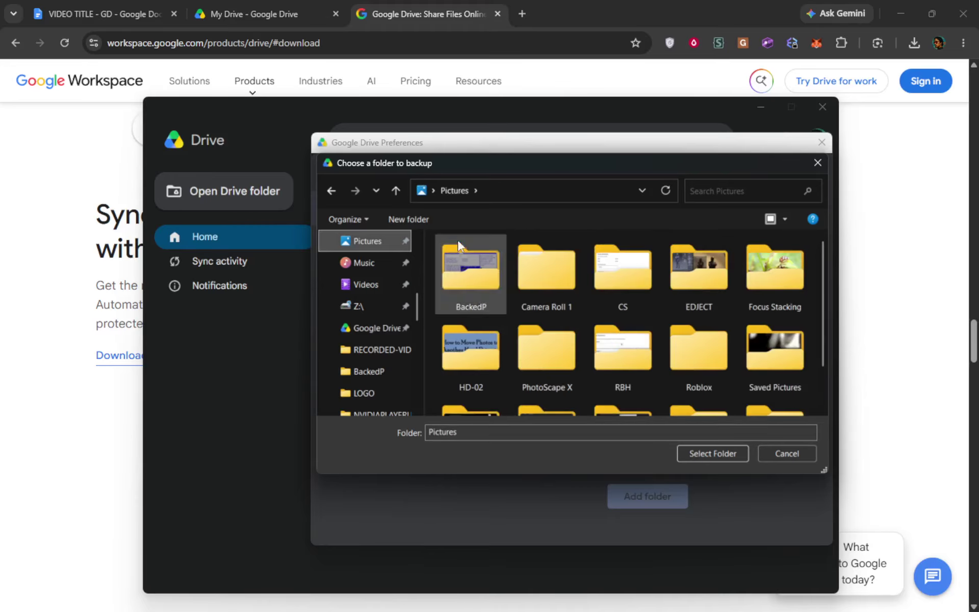
{"action": "left_click", "coordinate": [706, 268]}
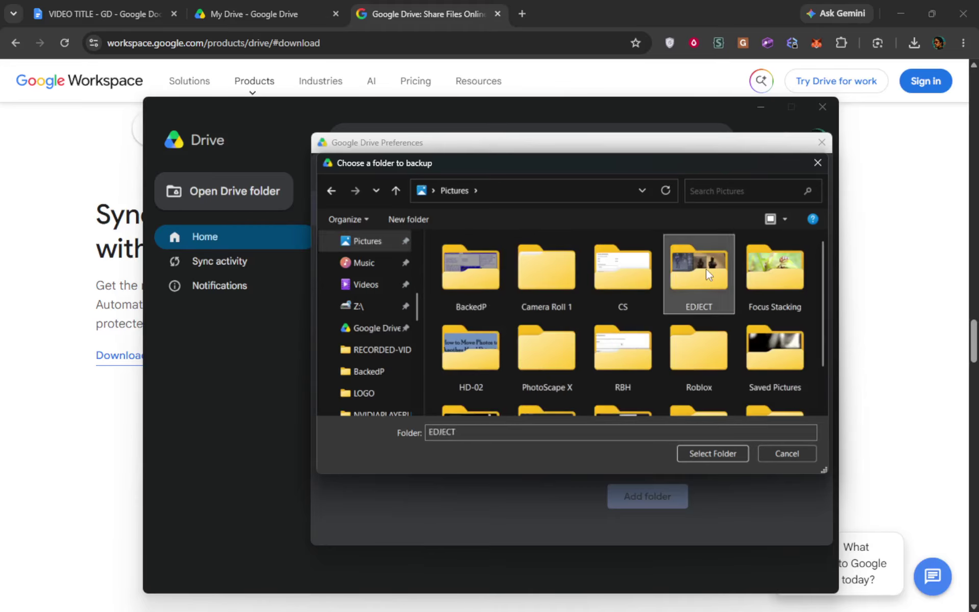
{"action": "left_click", "coordinate": [710, 453]}
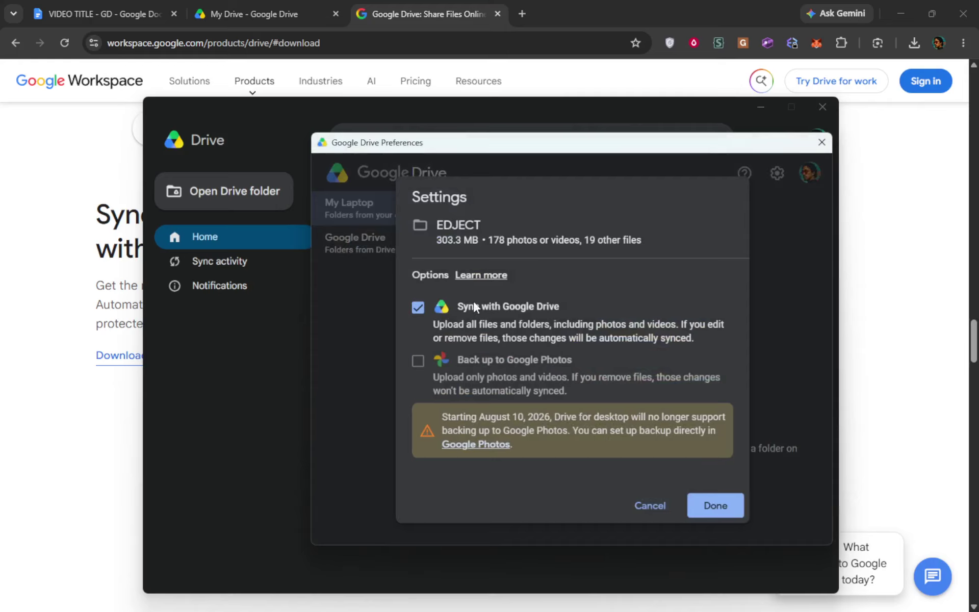
- Turn Sync with Google Drive off and back on for the EDJECT folder, and cancel adding the folder
{"action": "left_click", "coordinate": [419, 315]}
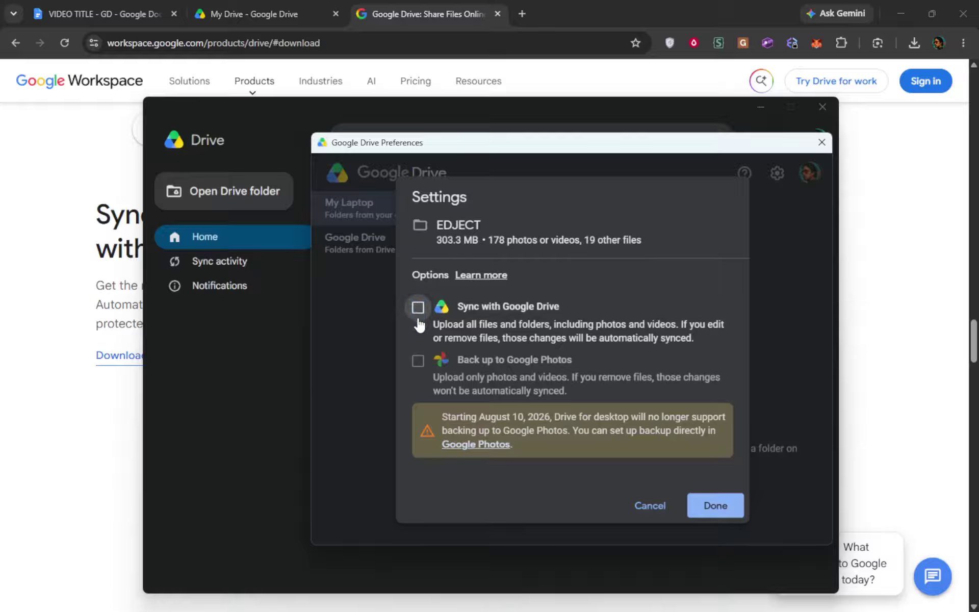
{"action": "left_click", "coordinate": [419, 313]}
{"action": "left_click", "coordinate": [651, 508]}
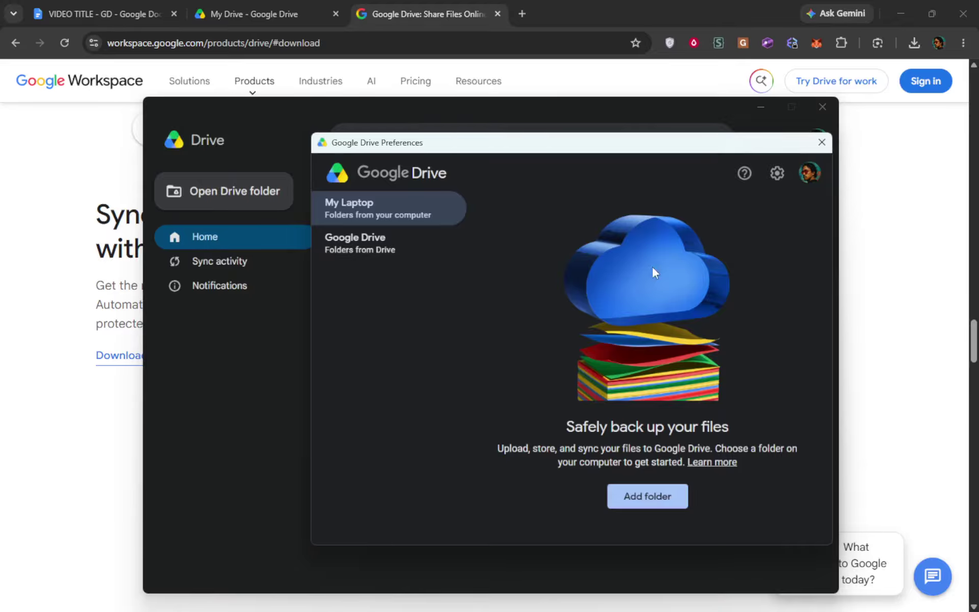
{"action": "left_click", "coordinate": [777, 174]}
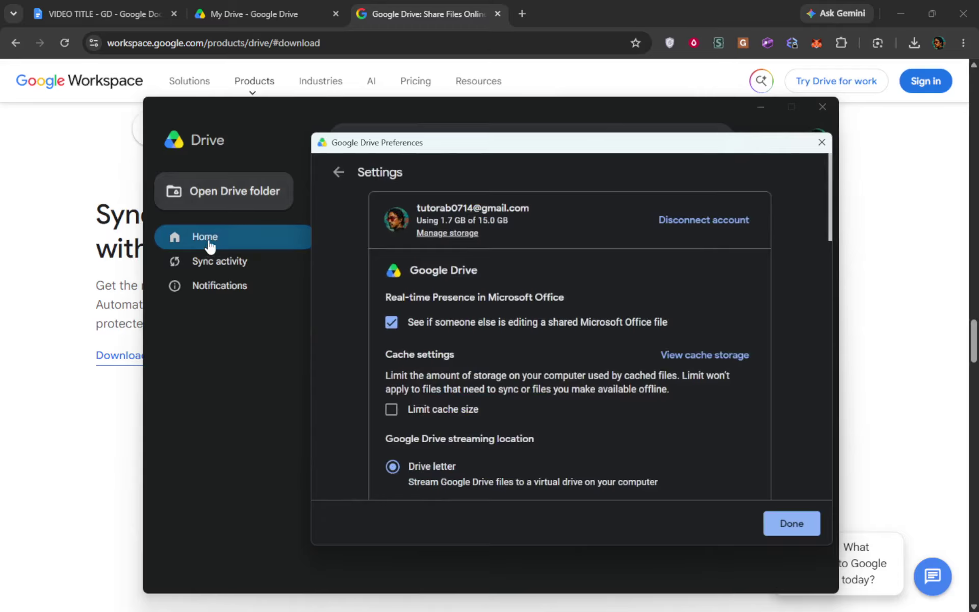
{"action": "left_click", "coordinate": [821, 143]}
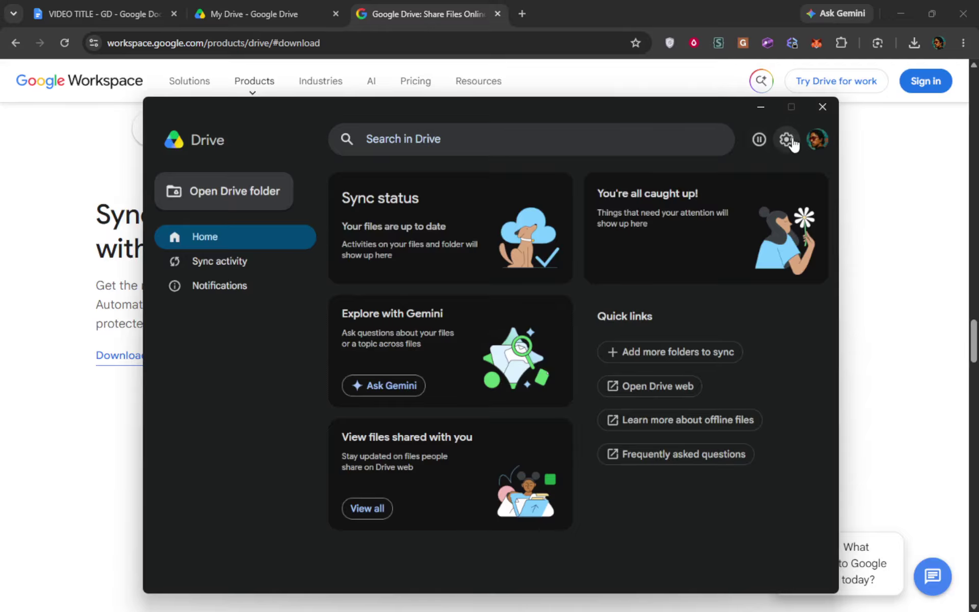
{"action": "left_click", "coordinate": [787, 142]}
{"action": "left_click", "coordinate": [706, 167]}
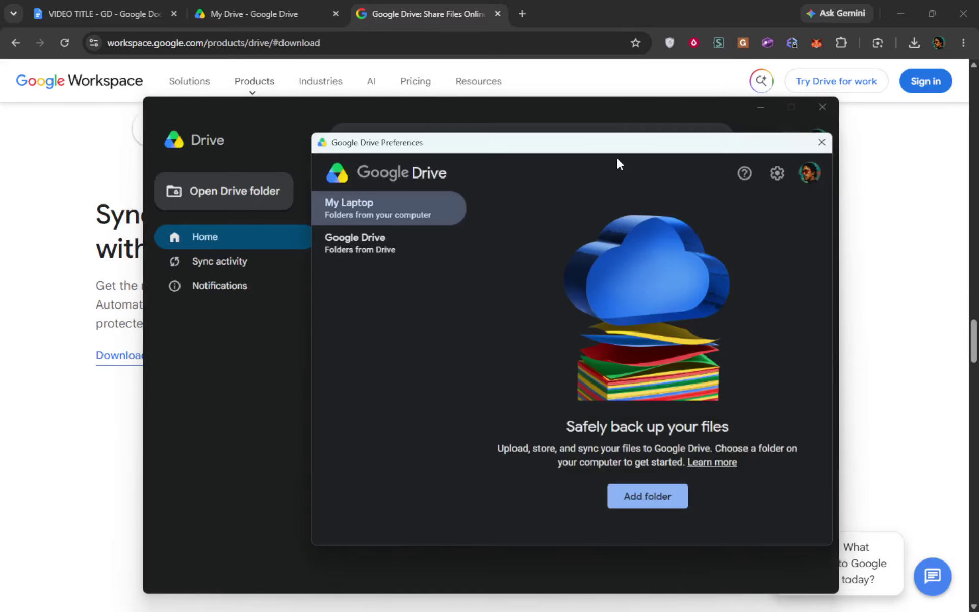
- Examine the My Drive syncing options for folders from Drive
{"action": "left_click", "coordinate": [358, 250]}
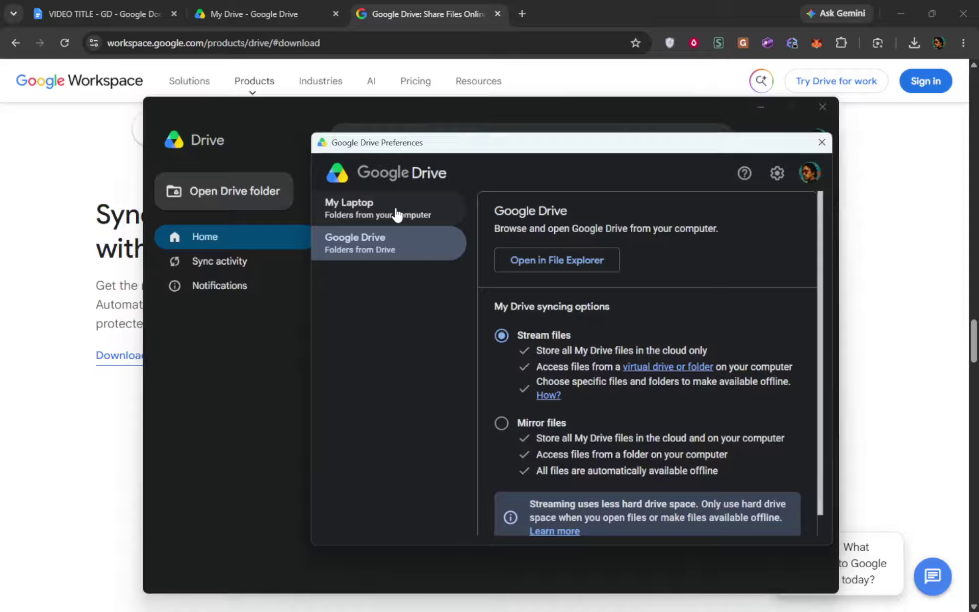
{"action": "scroll", "coordinate": [656, 387], "scroll_direction": "down", "scroll_amount": 1}
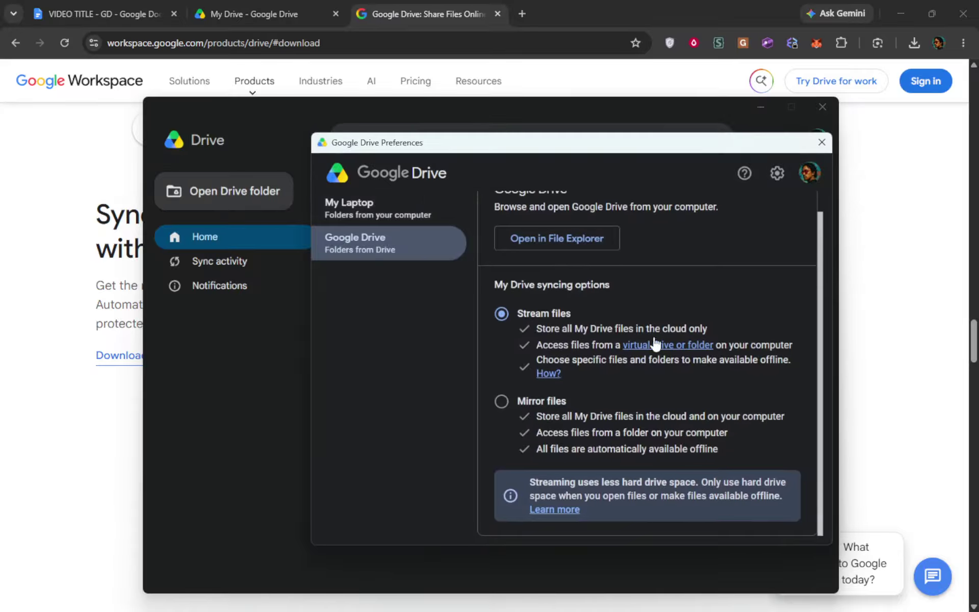
{"action": "scroll", "coordinate": [619, 279], "scroll_direction": "up", "scroll_amount": 1}
- Browse Local Disk (E:) for another computer folder to back up under My Laptop, and cancel the selection
{"action": "left_click", "coordinate": [410, 219]}
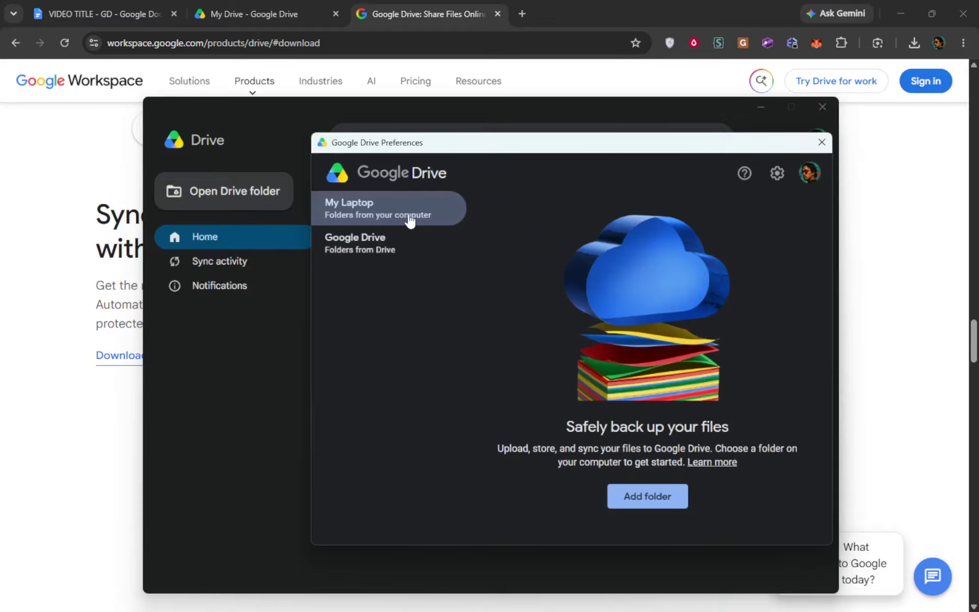
{"action": "left_click", "coordinate": [623, 497]}
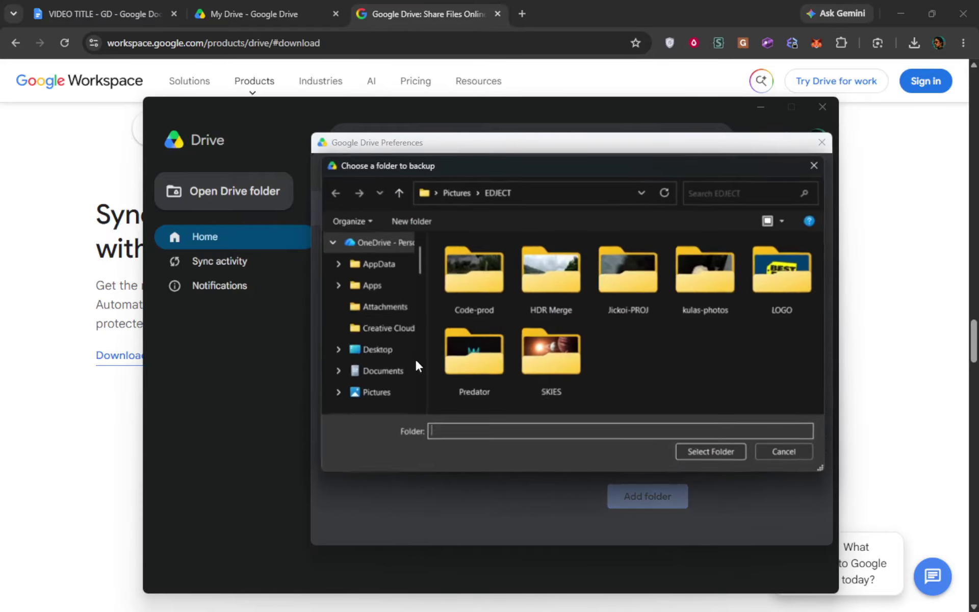
{"action": "scroll", "coordinate": [376, 347], "scroll_direction": "down", "scroll_amount": 5}
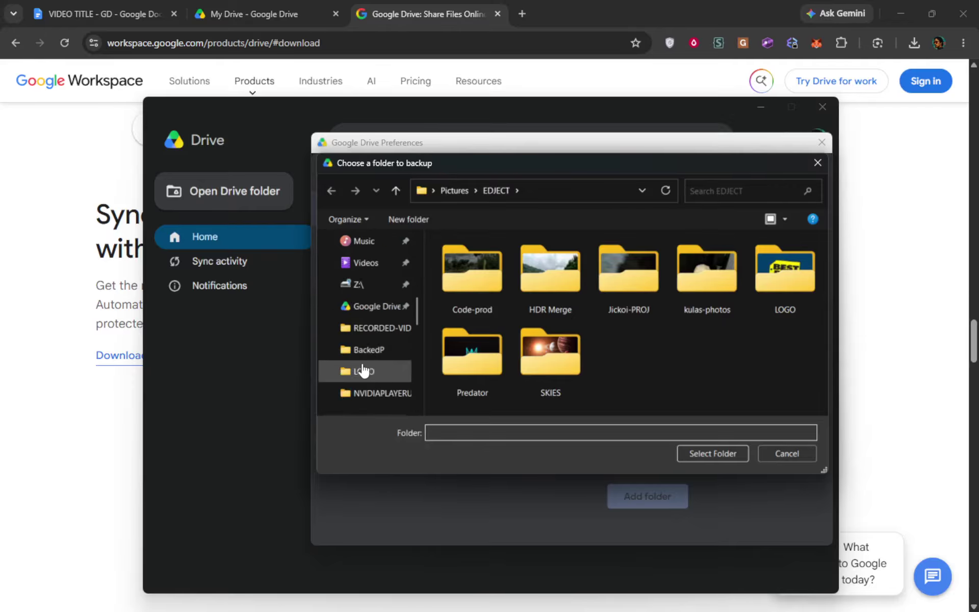
{"action": "scroll", "coordinate": [363, 370], "scroll_direction": "down", "scroll_amount": 5}
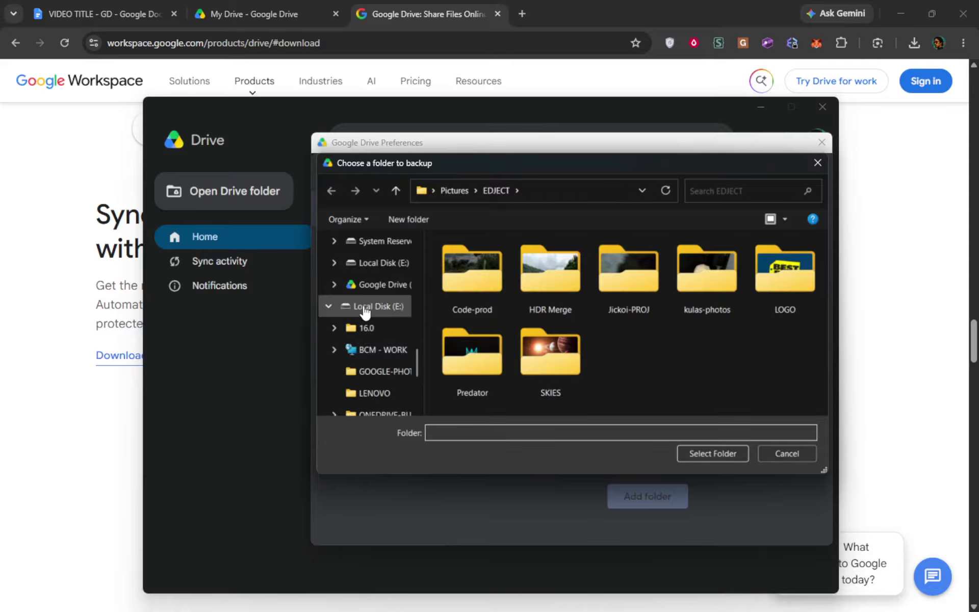
{"action": "left_click", "coordinate": [391, 309]}
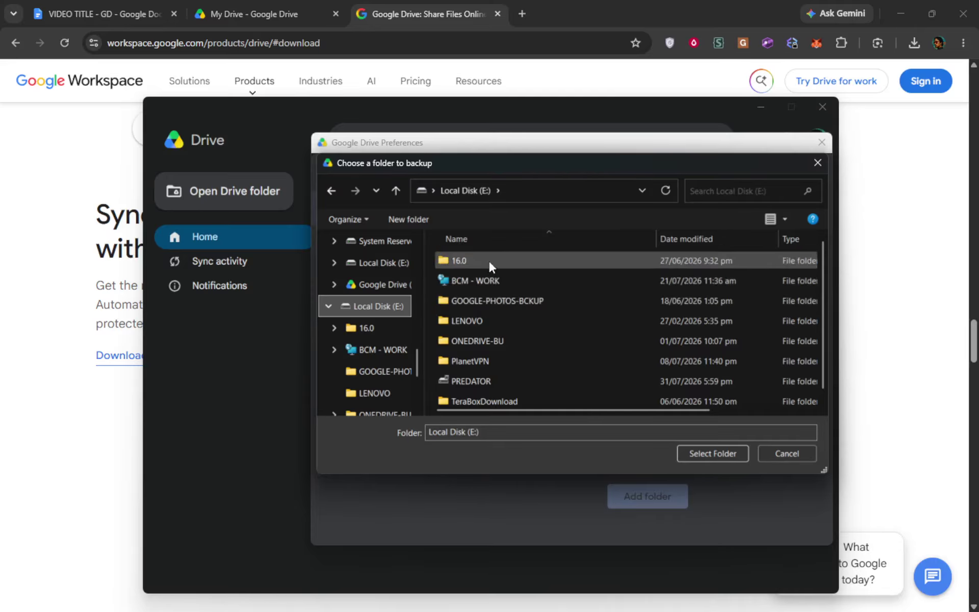
{"action": "scroll", "coordinate": [494, 307], "scroll_direction": "down", "scroll_amount": 1}
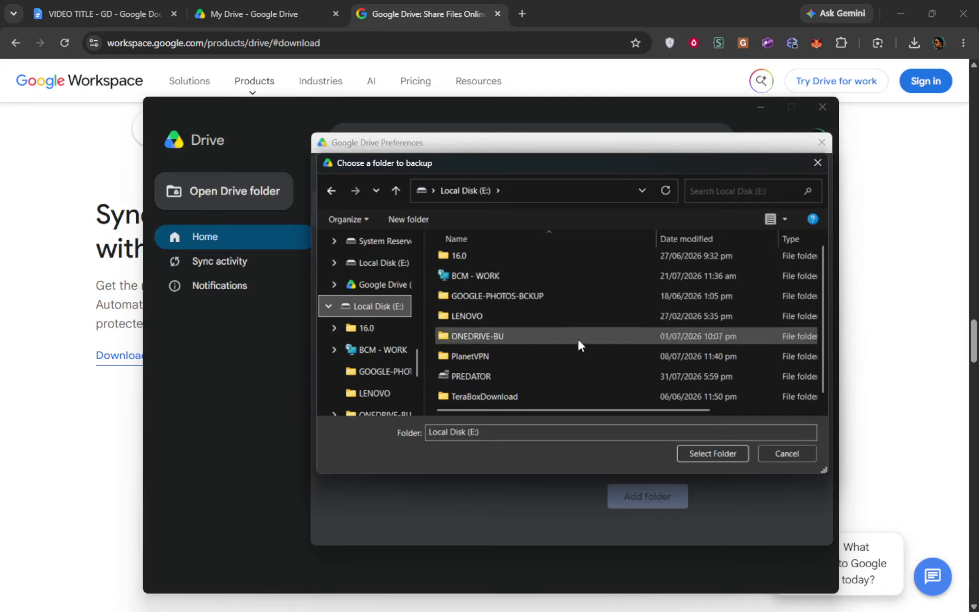
{"action": "left_click", "coordinate": [788, 452]}
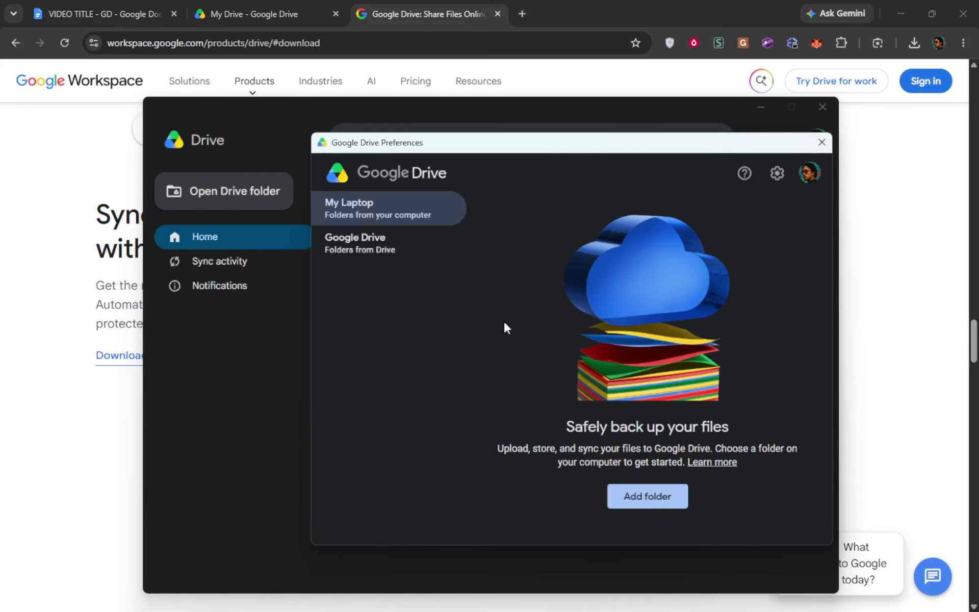
- Compare the Stream files and Mirror files options in the Google Drive syncing preferences
{"action": "left_click", "coordinate": [360, 249]}
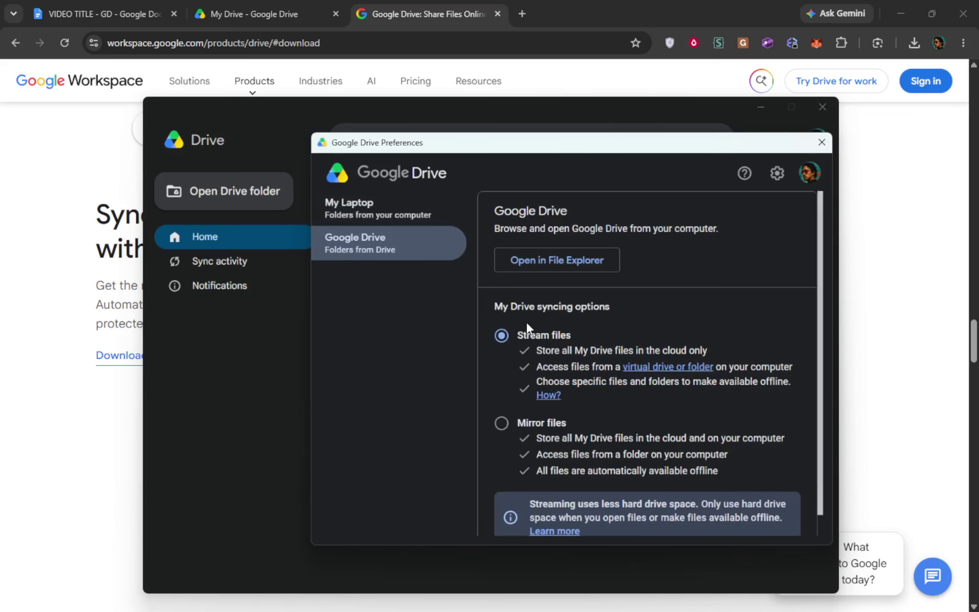
{"action": "scroll", "coordinate": [590, 357], "scroll_direction": "down", "scroll_amount": 1}
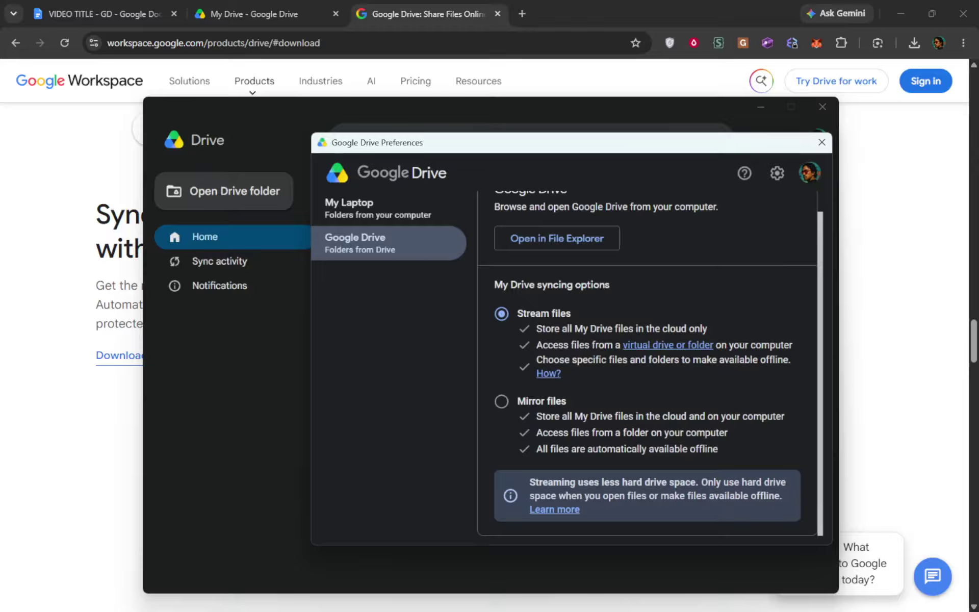
{"action": "key", "text": "alt+Tab"}
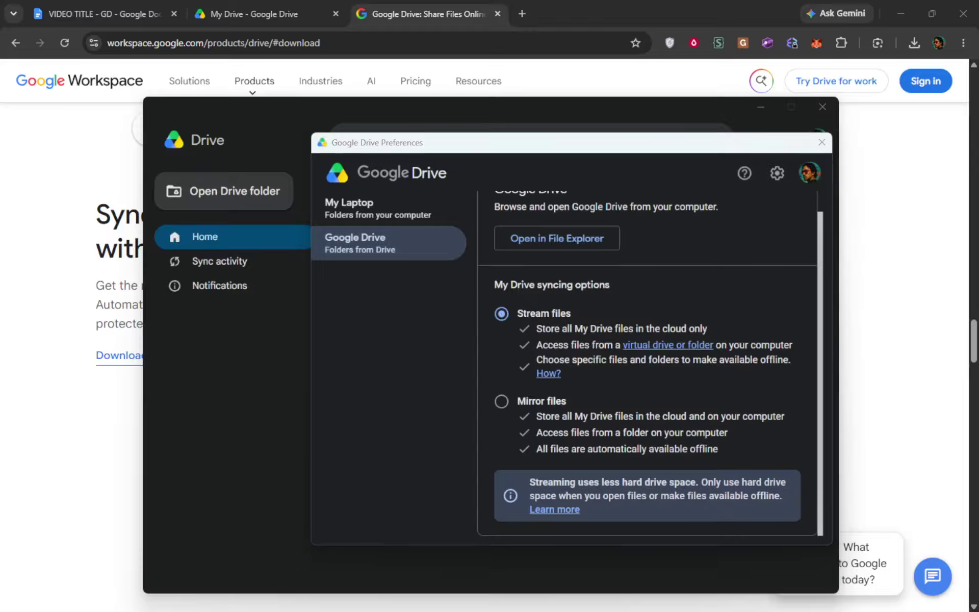